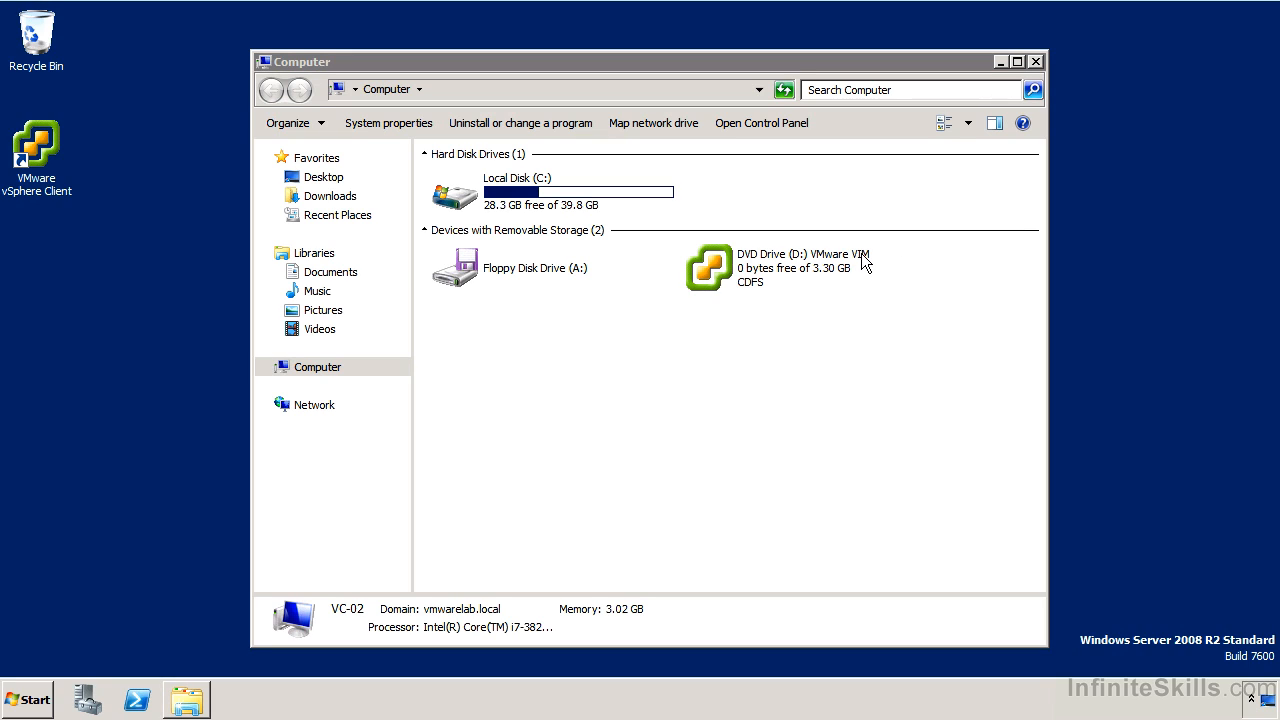
Step: Launch the vCenter installer from the VMware VIM DVD drive and start the vCenter Simple Install wizard
double_click(783, 262)
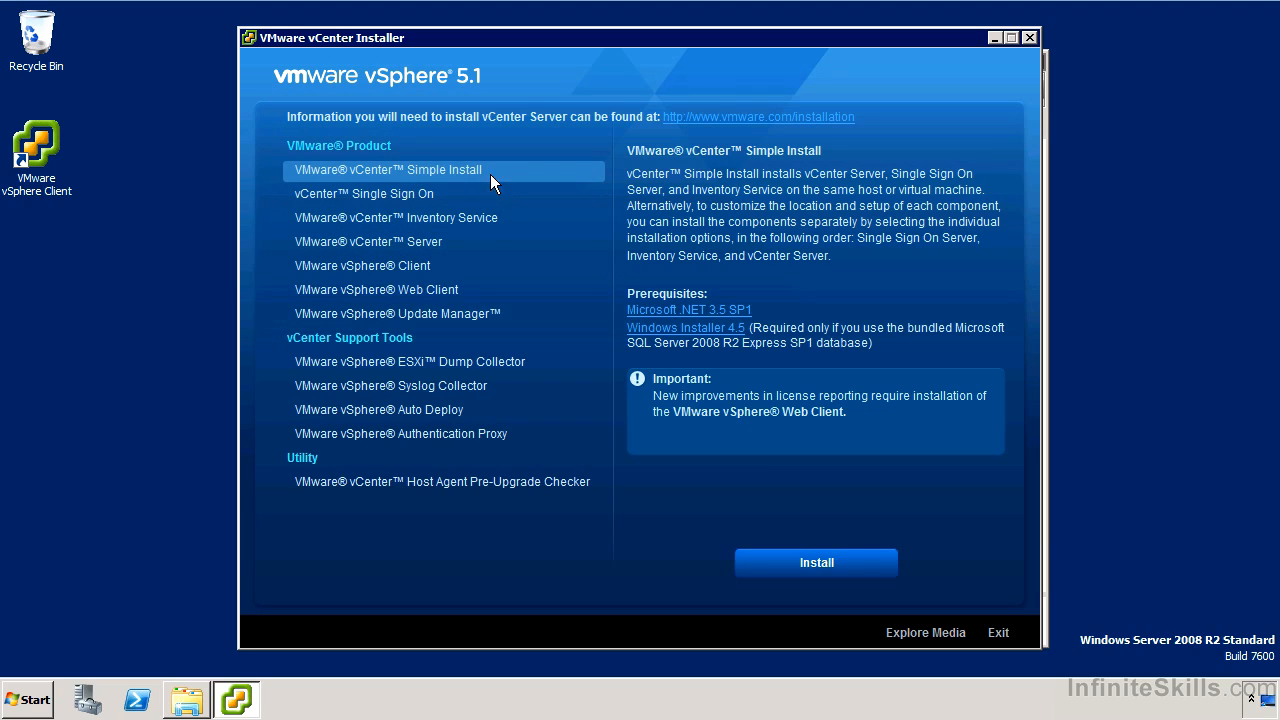
left_click(813, 563)
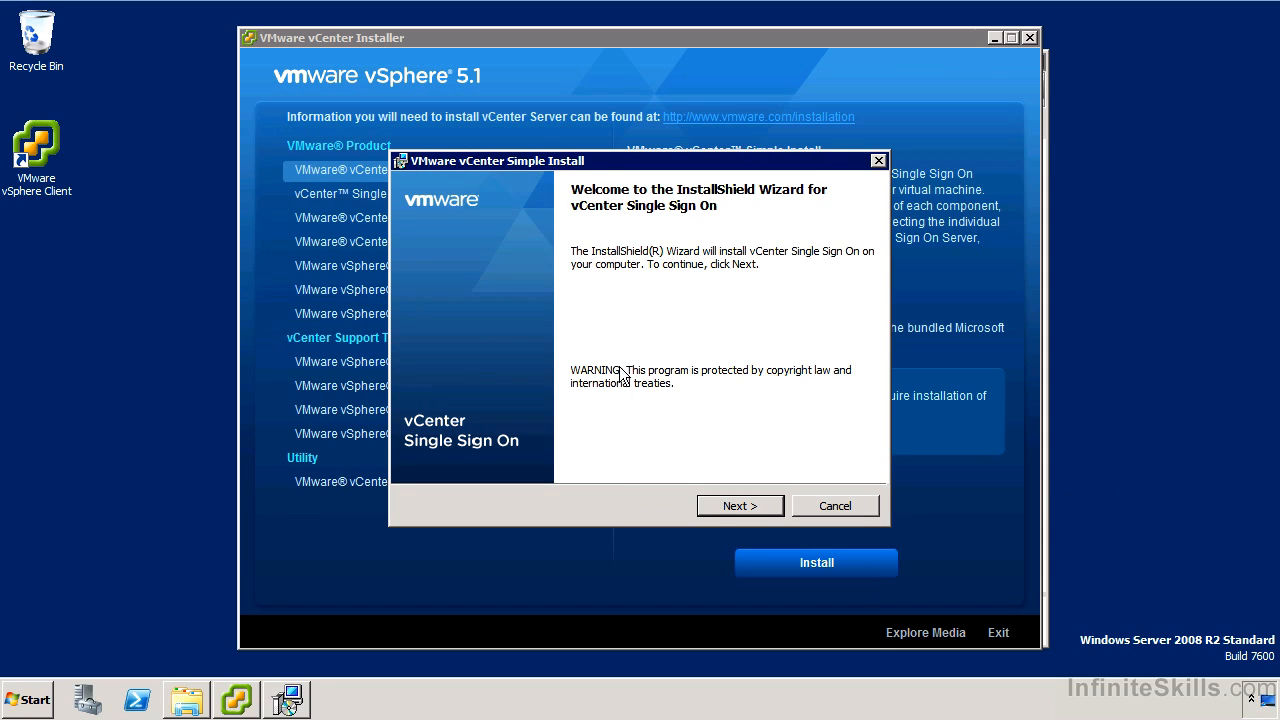
left_click(720, 507)
left_click(717, 498)
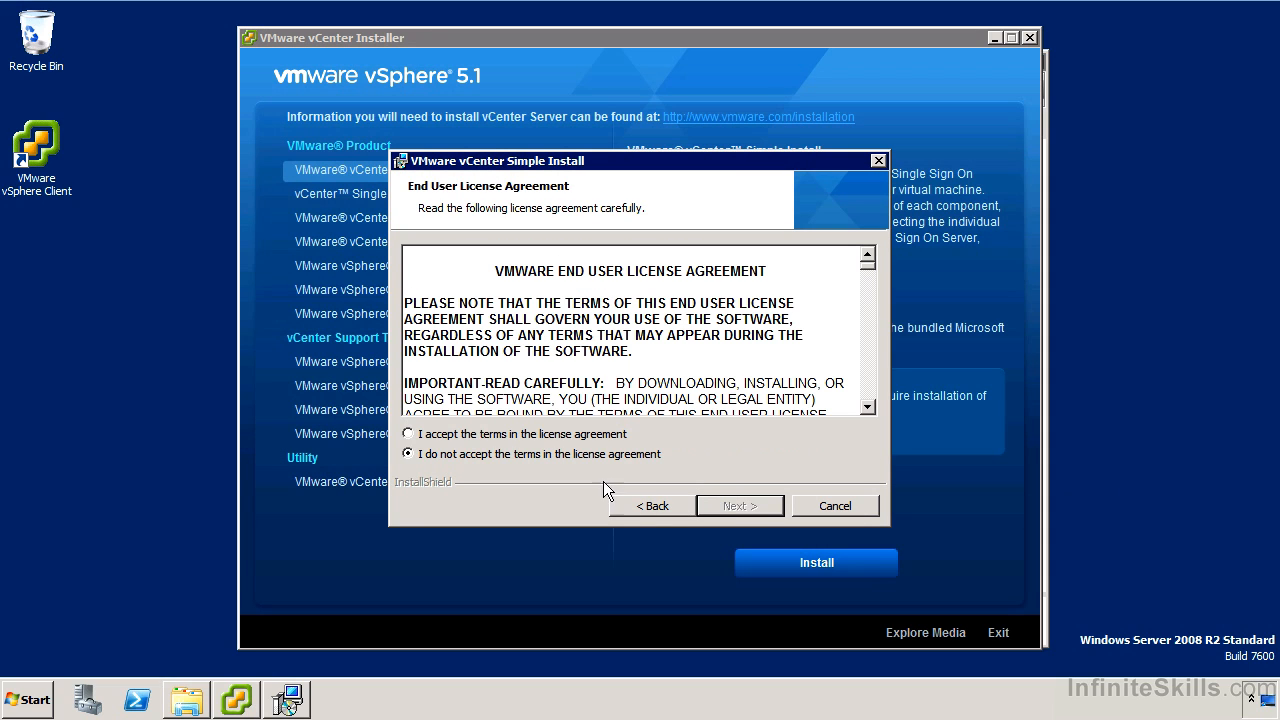
Step: Accept the terms of the license agreement and continue
left_click(595, 436)
left_click(756, 508)
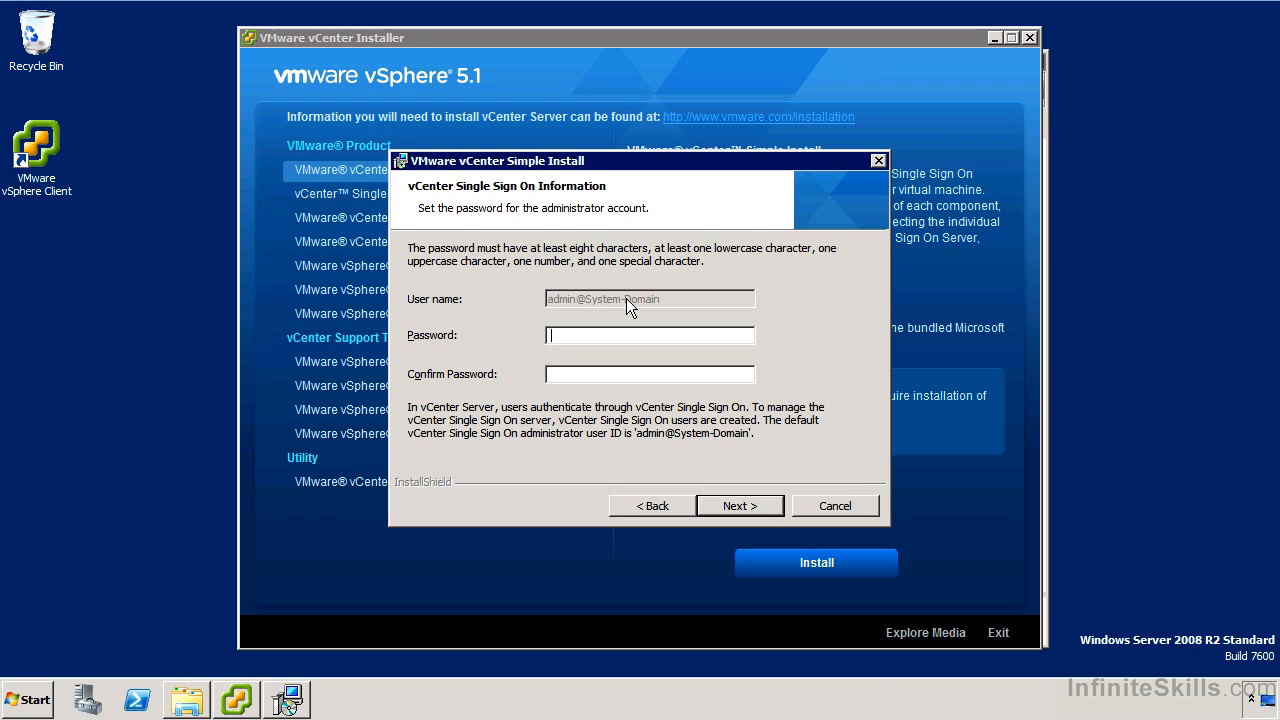
Step: Enter and confirm the Single Sign On administrator account password, then continue
type("VMware1!VMware1!")
key("Return")
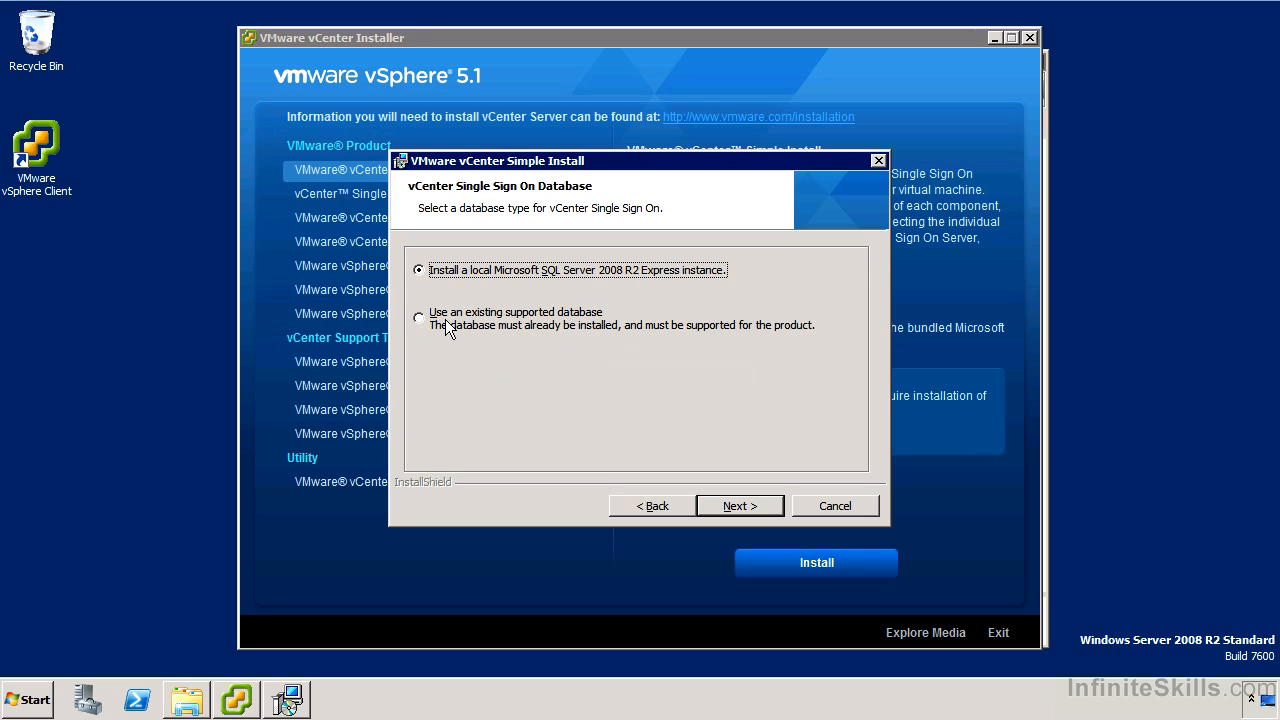
Step: Keep the local SQL Server 2008 R2 Express instance for Single Sign On and set the DBA and database user passwords
left_click(735, 500)
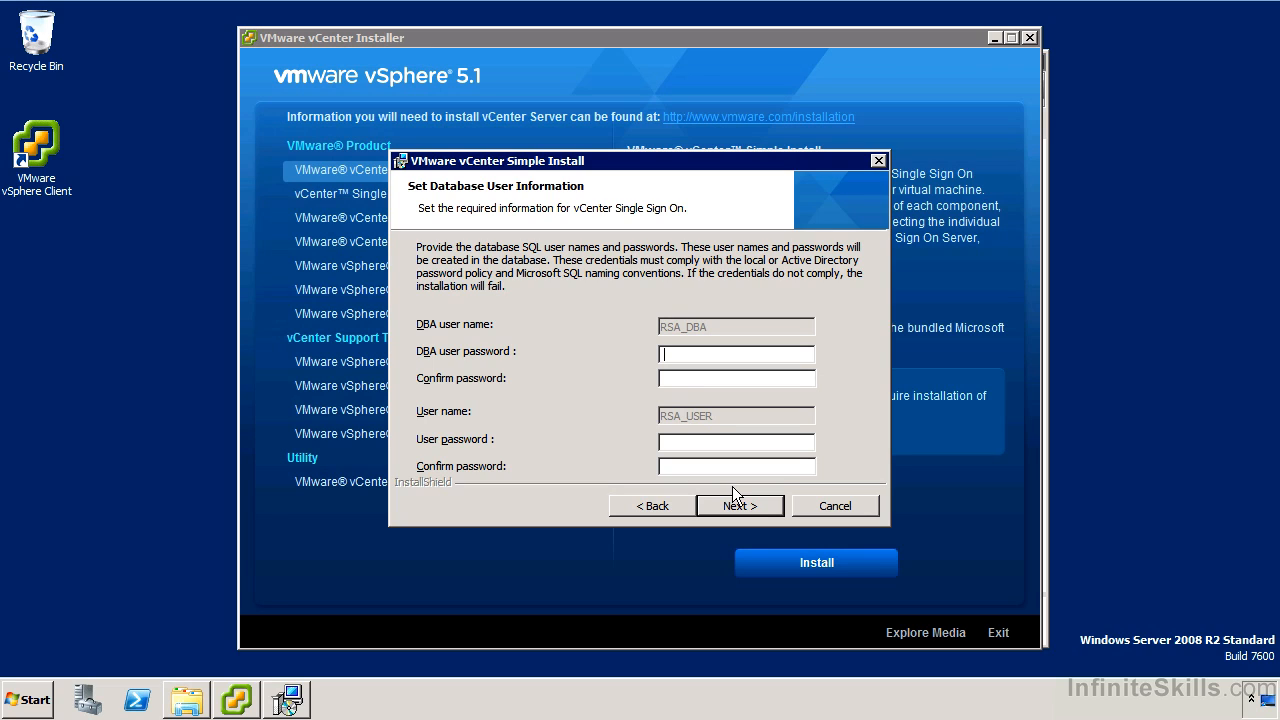
type("********")
key("Tab")
type("********")
key("Tab")
type("********")
key("Tab")
type("********")
key("Return")
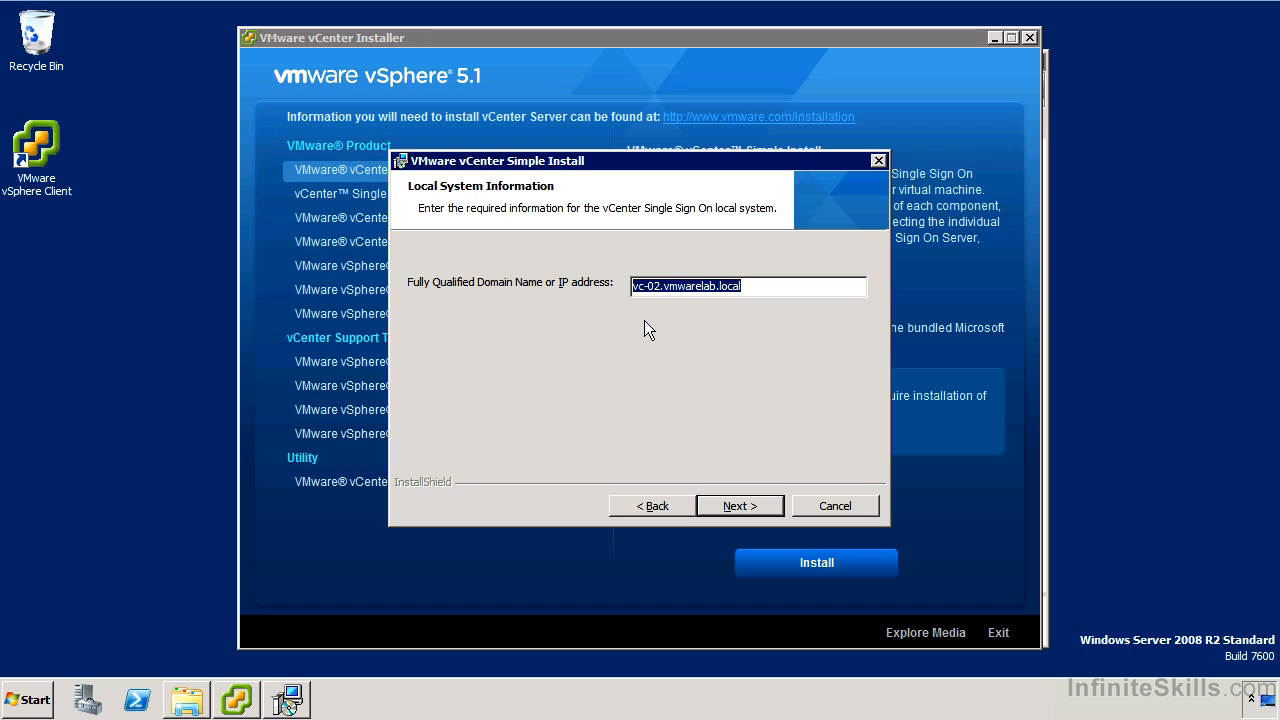
Step: Use vc-02.vmwarelab.local as the local system FQDN and acknowledge the name resolution warning
left_click(723, 503)
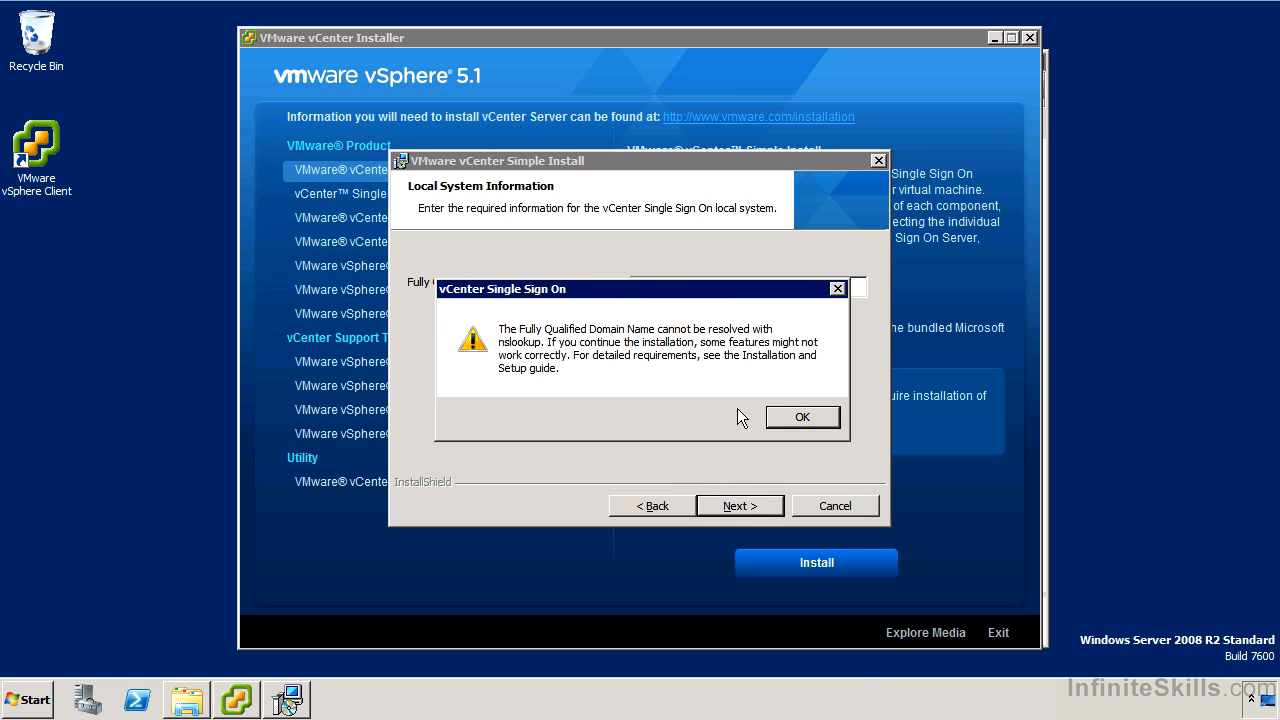
left_click(800, 418)
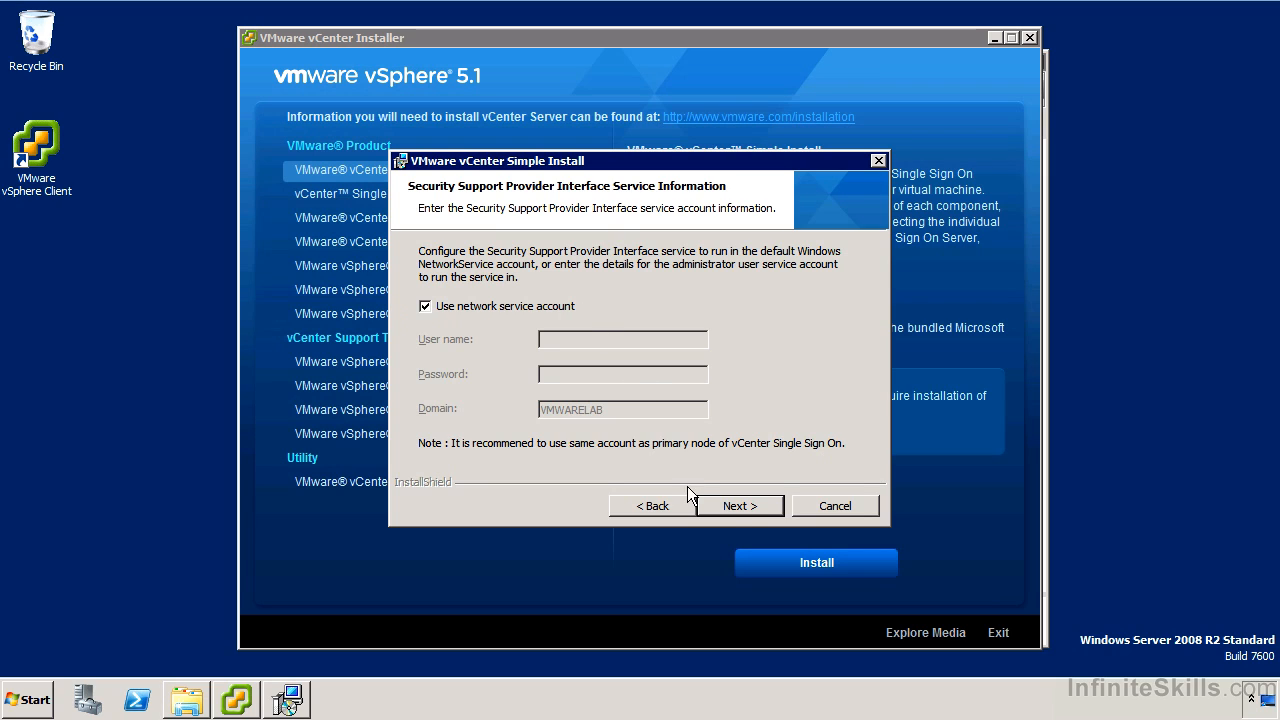
Step: Keep the network service account and the default HTTPS port 7444 for Single Sign On
left_click(723, 507)
left_click(725, 507)
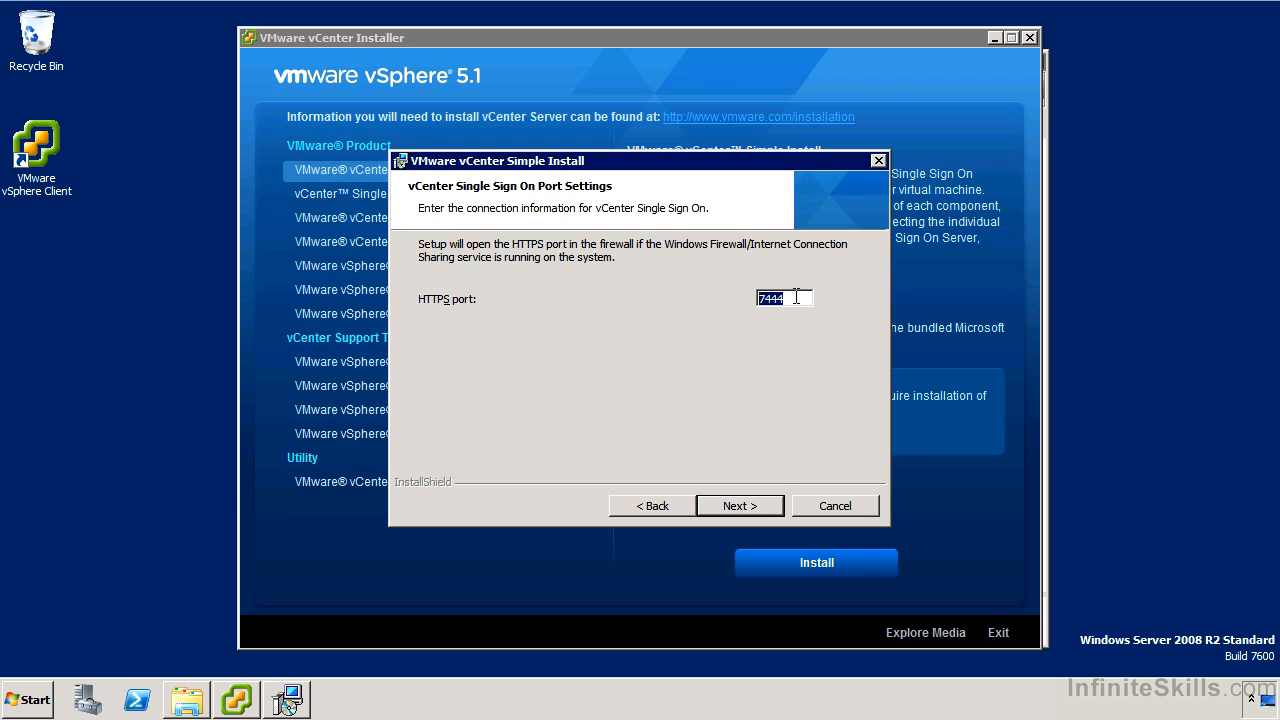
left_click(740, 503)
left_click(739, 503)
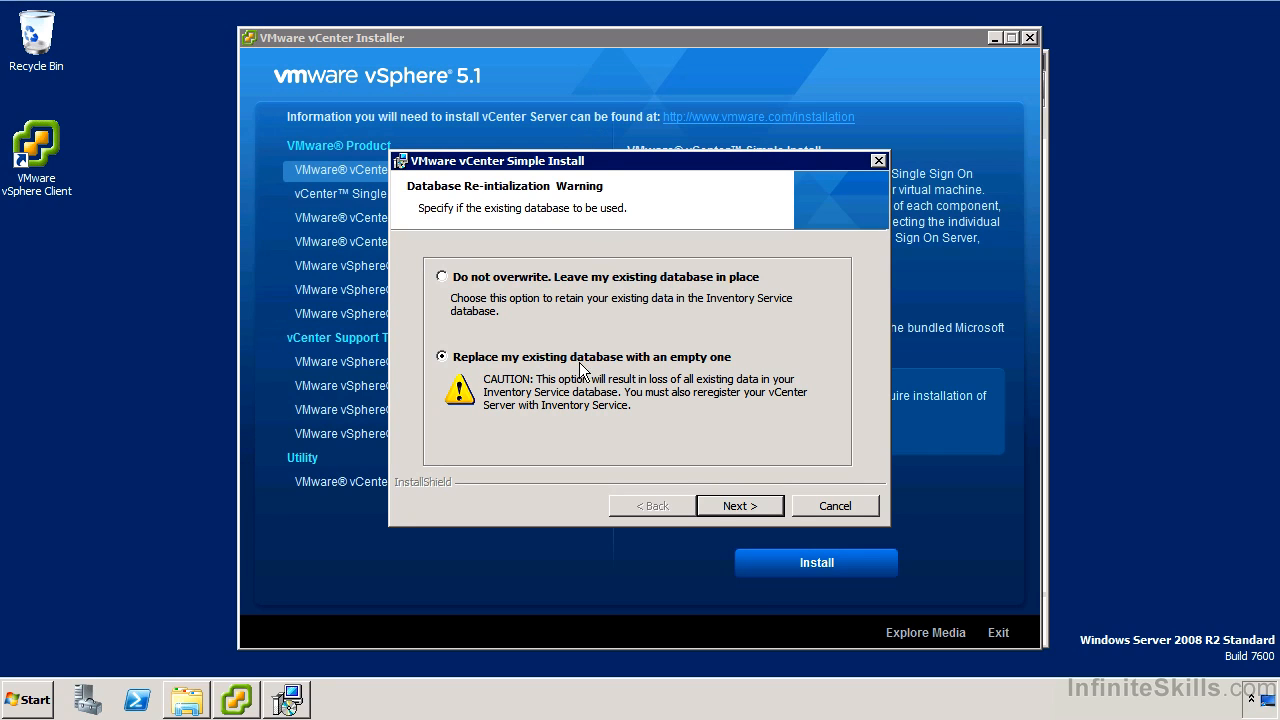
Step: Choose to replace the existing Inventory Service database with an empty one and continue
left_click(745, 502)
left_click(745, 502)
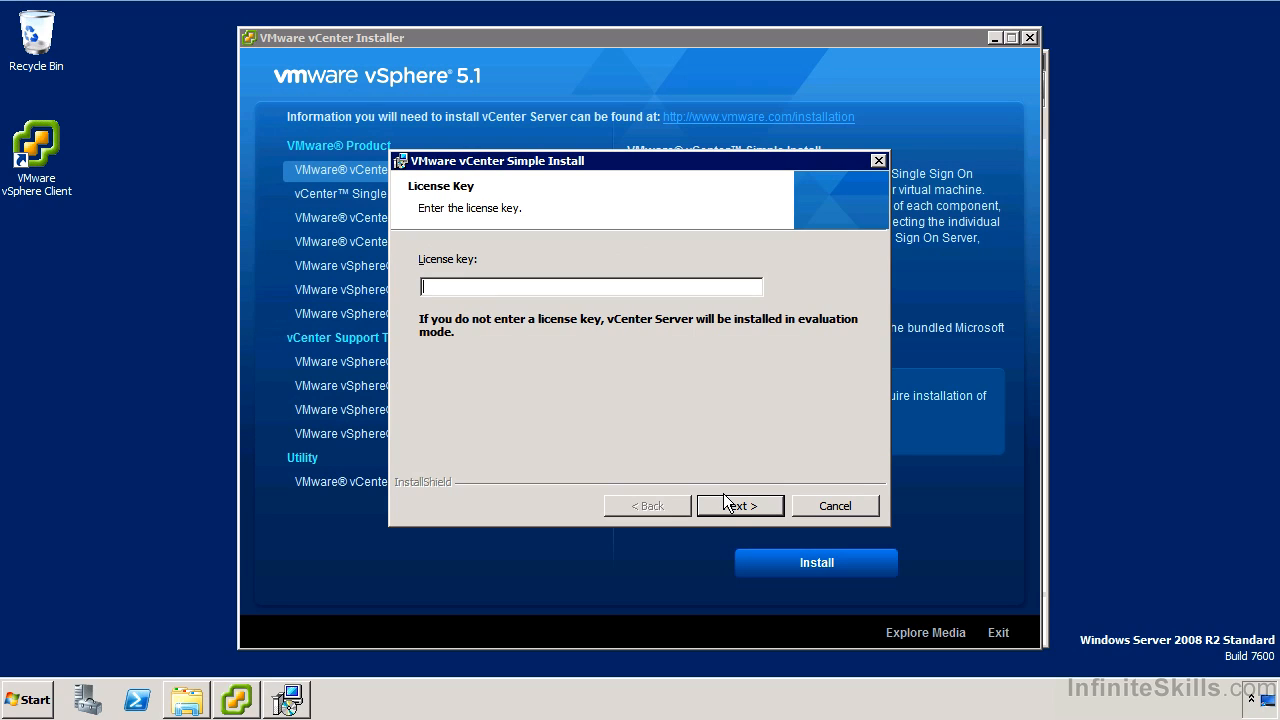
Step: Skip the license key for evaluation mode and keep the bundled SQL Server 2008 Express database for vCenter
left_click(724, 506)
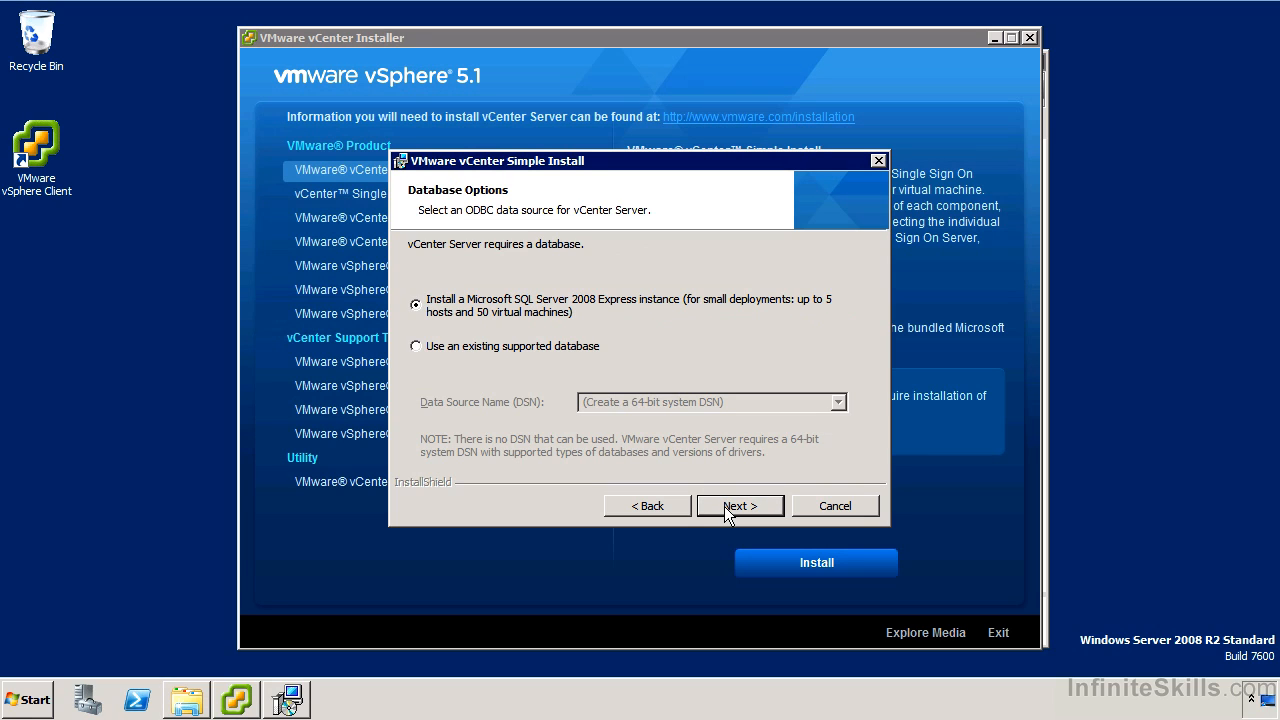
left_click(733, 503)
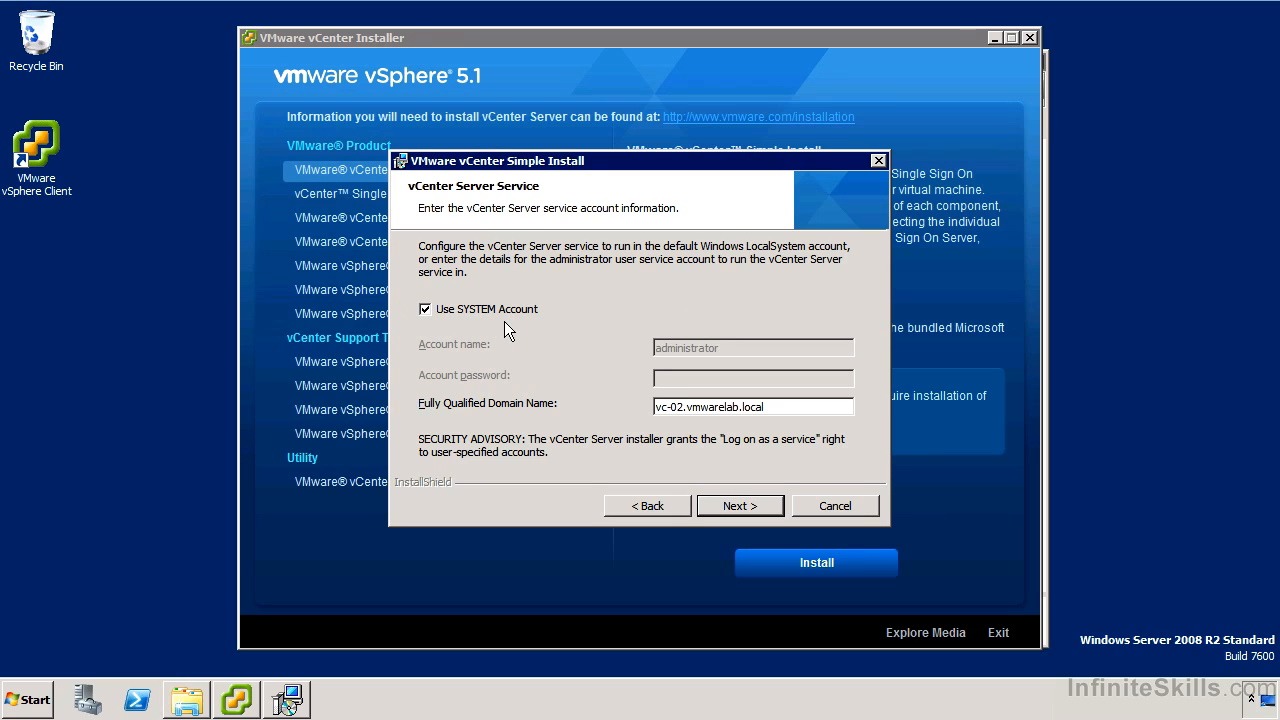
Step: Keep the SYSTEM account for the vCenter Server service, acknowledge the FQDN warning, and accept the default ports
left_click(716, 504)
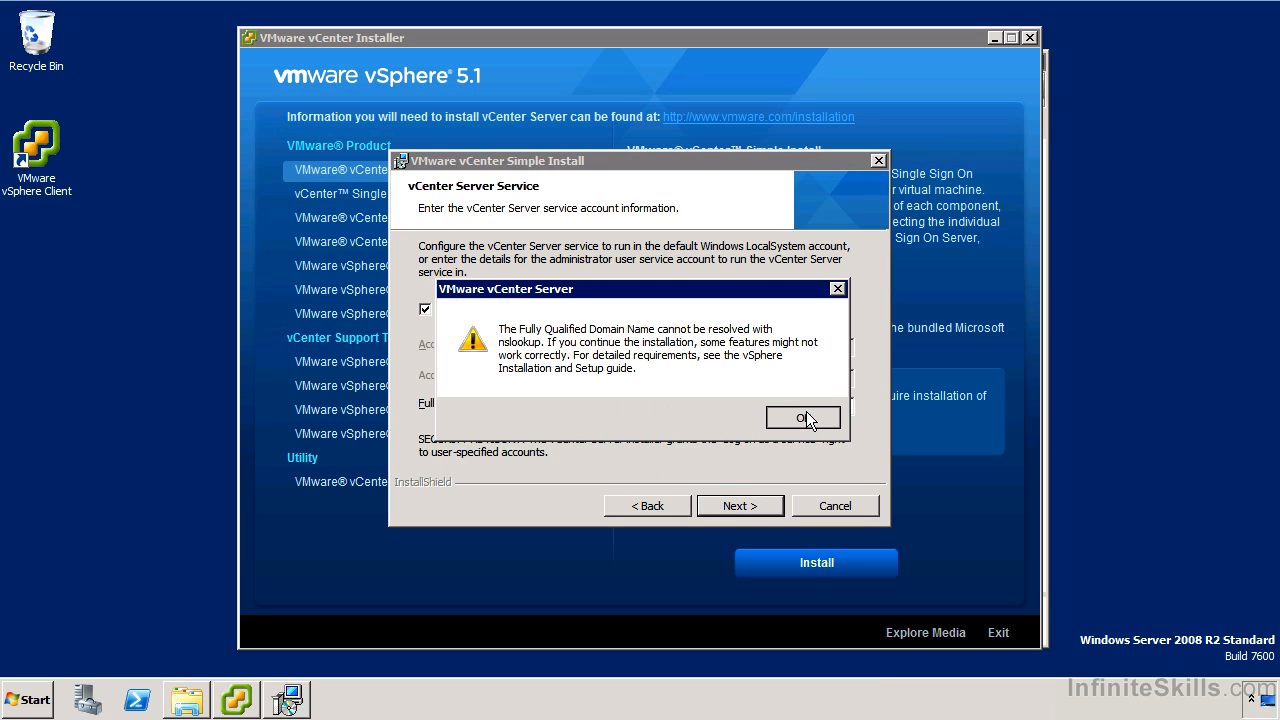
left_click(806, 418)
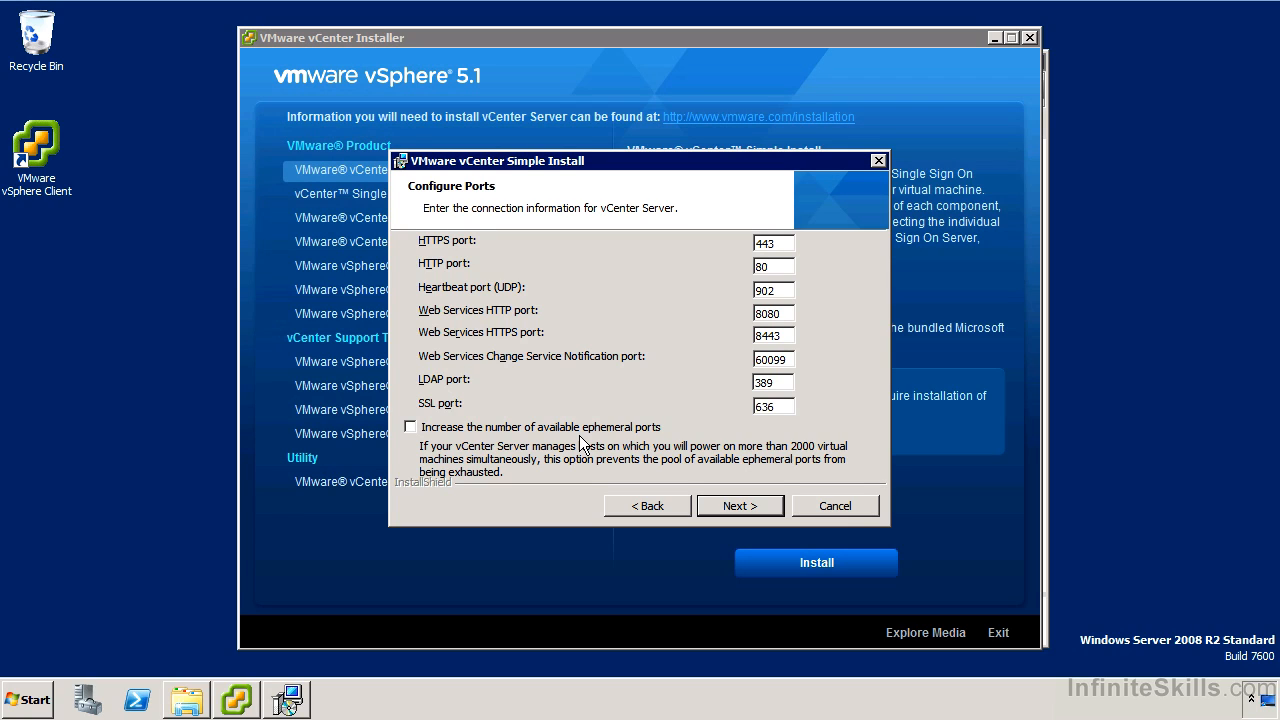
left_click(739, 506)
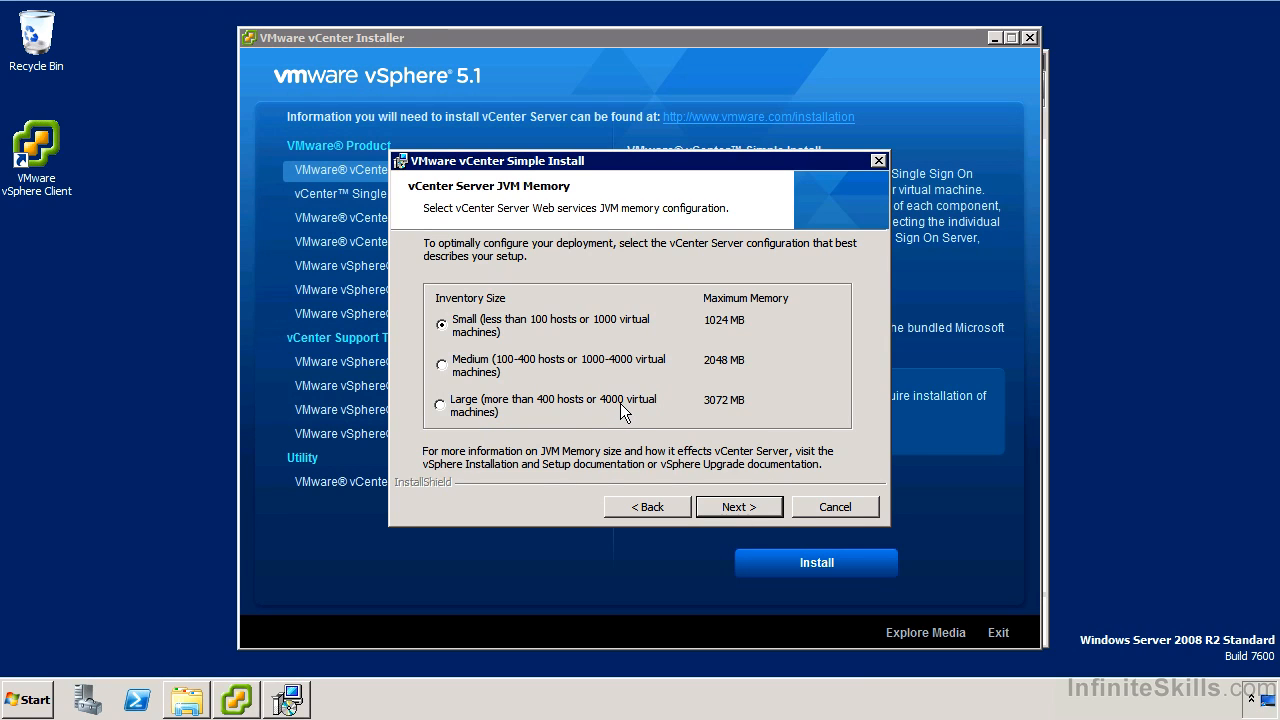
Step: Select the Small inventory size for JVM memory and start the vCenter installation
left_click(729, 501)
left_click(729, 503)
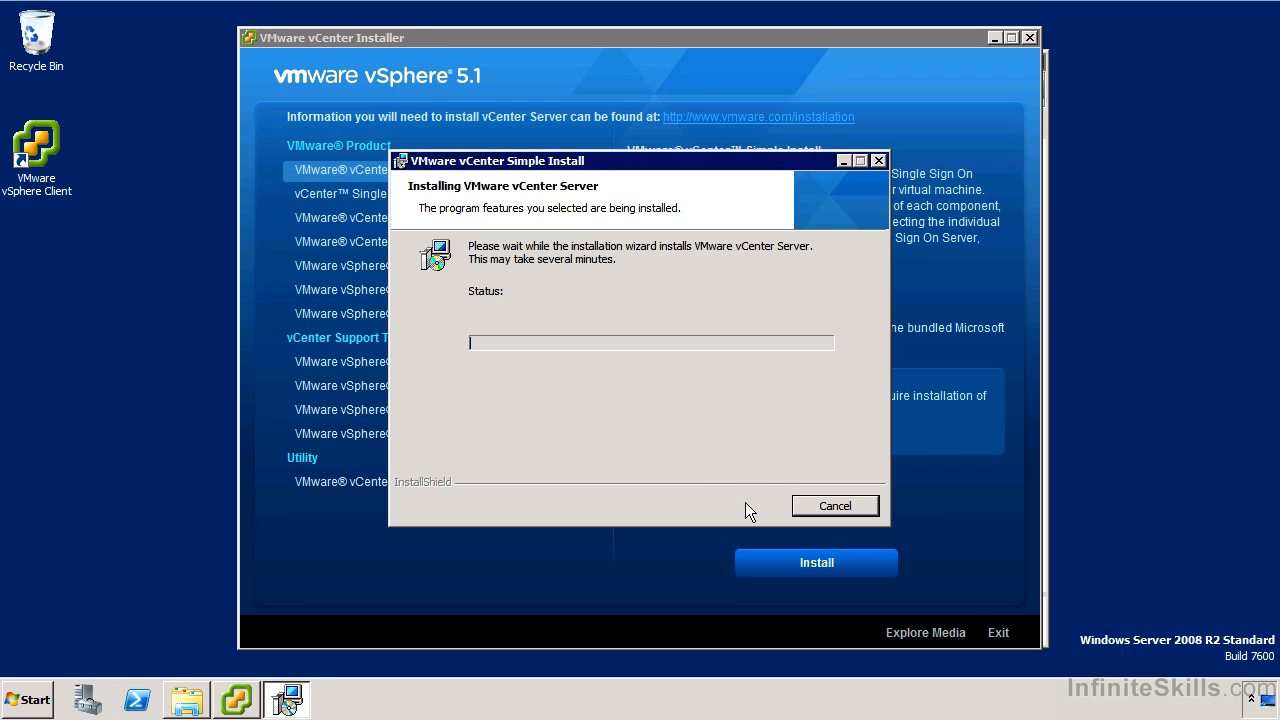